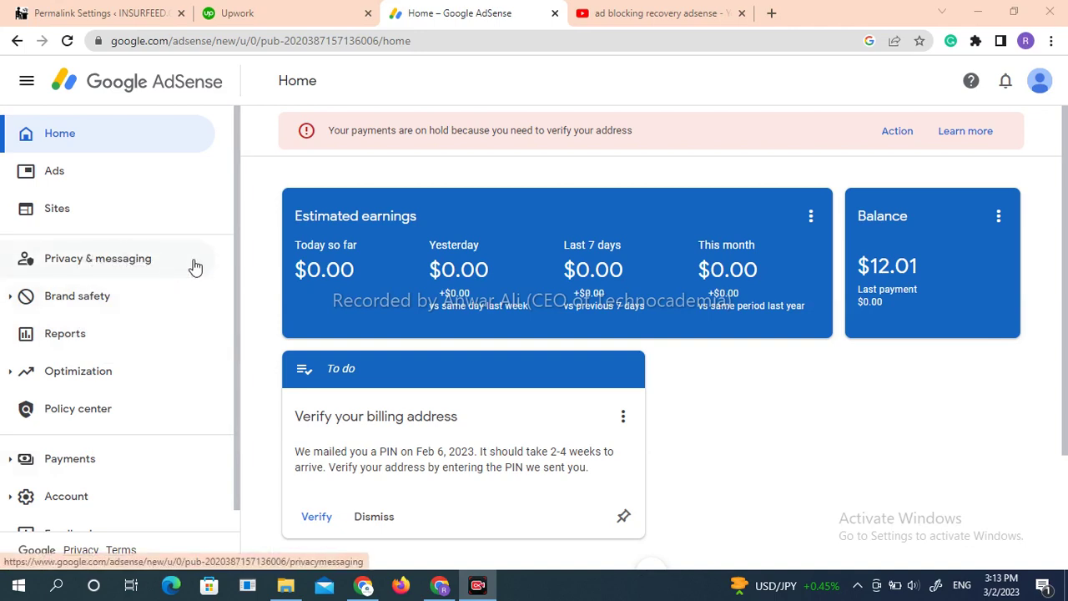
- Go to Privacy & messaging and open the Ad blocking recovery message card
click(106, 263)
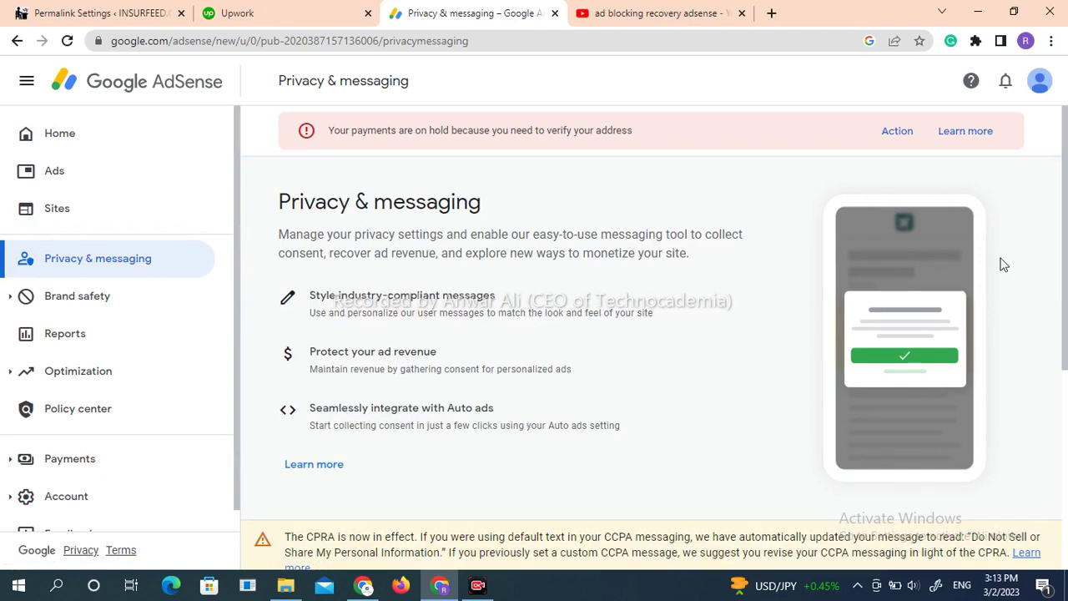
scroll(1065, 288, down, 2)
drag(1065, 288, 1064, 482)
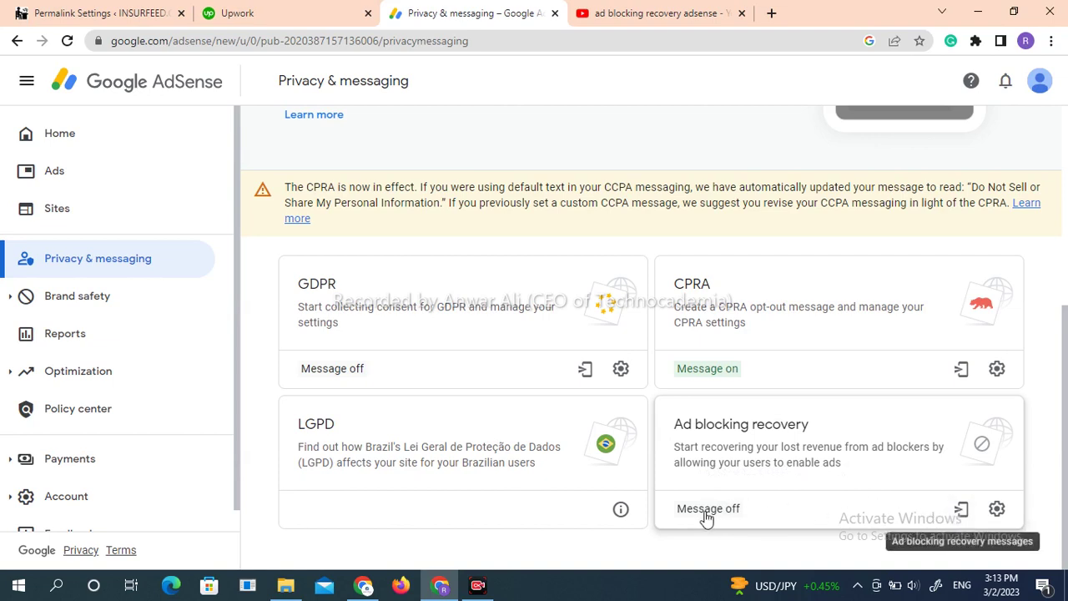
click(962, 509)
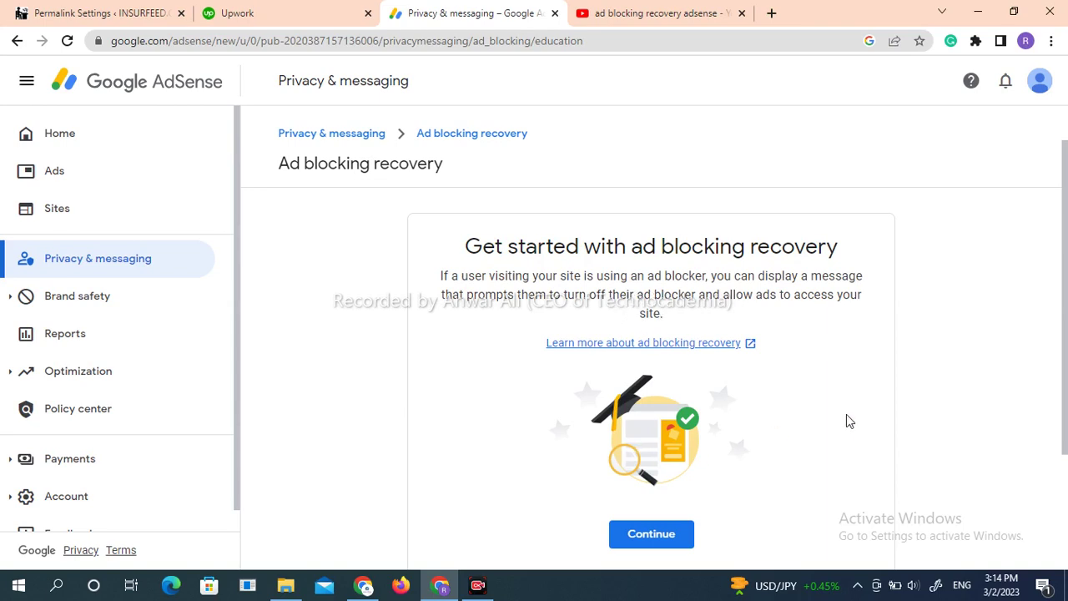
- Continue past the Ad blocking recovery introduction to the create, style, publish steps
scroll(1062, 334, down, 1)
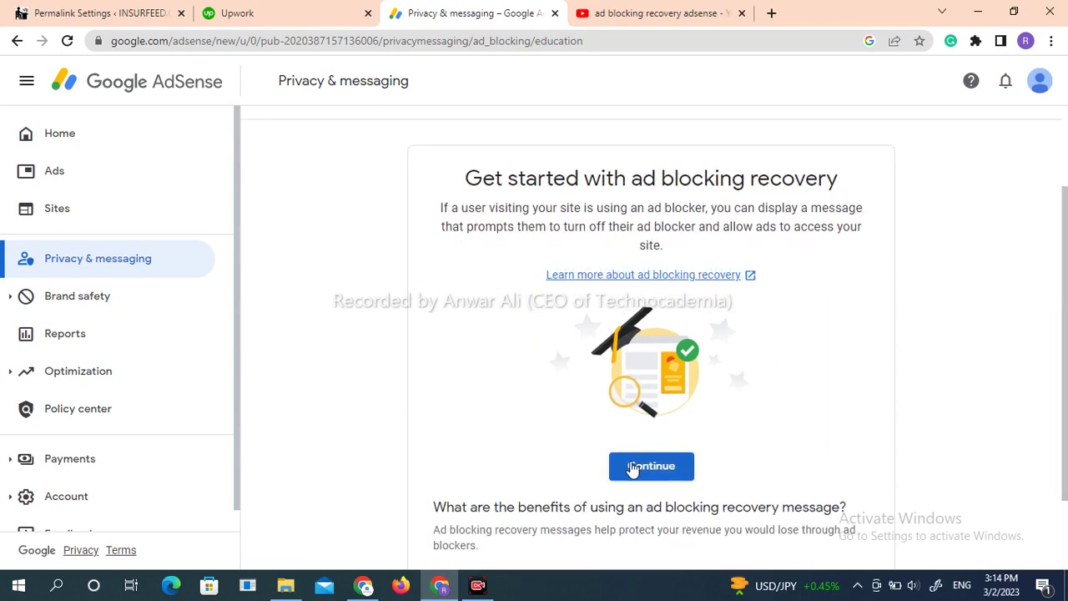
click(632, 469)
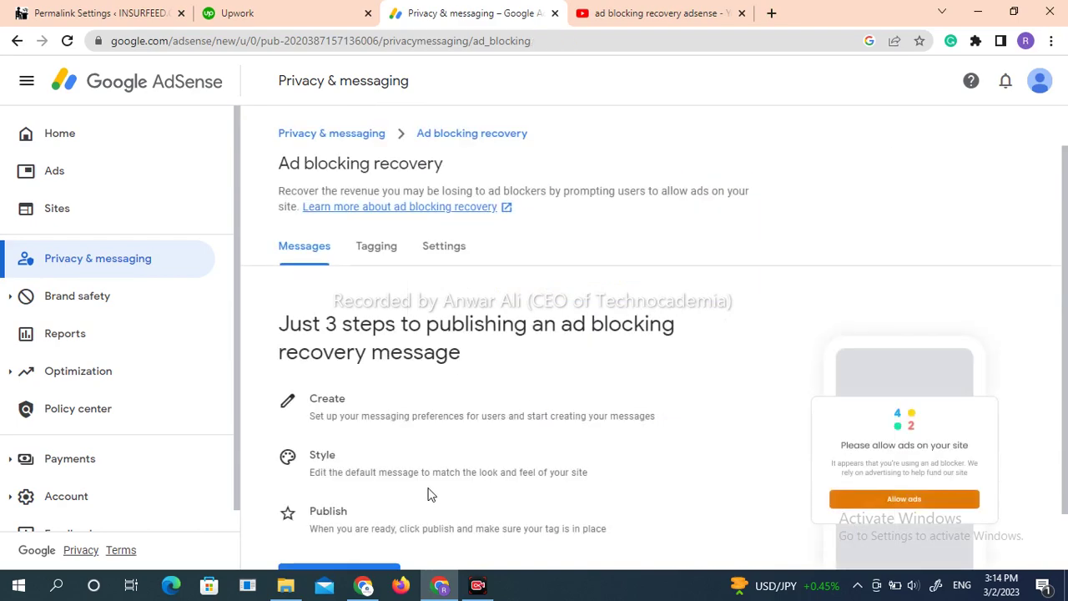
scroll(1066, 252, down, 1)
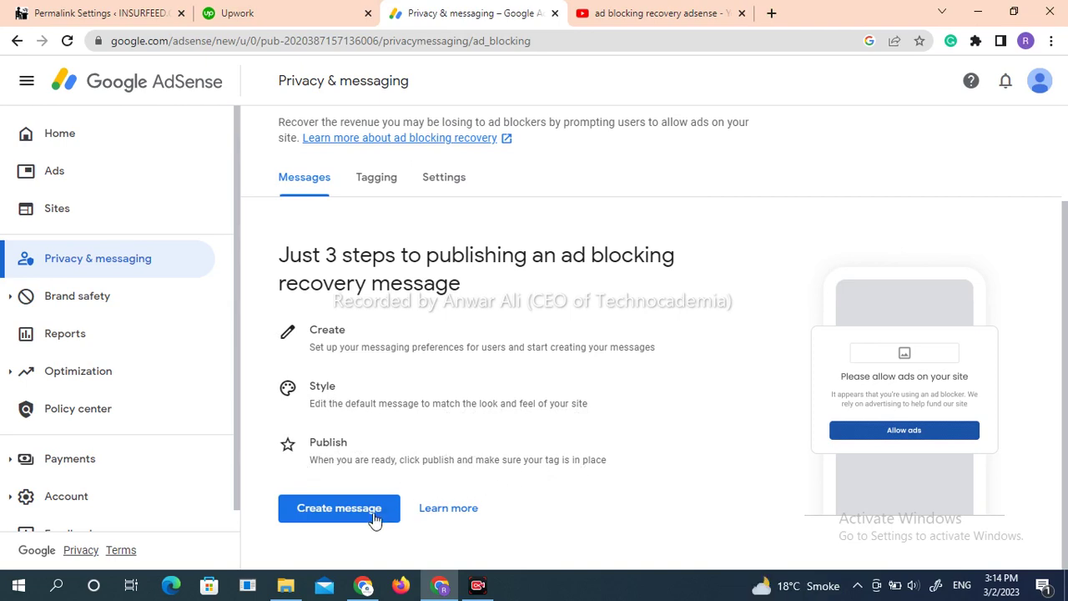
- Start a new ad blocking recovery message and bring up its site selection
click(325, 517)
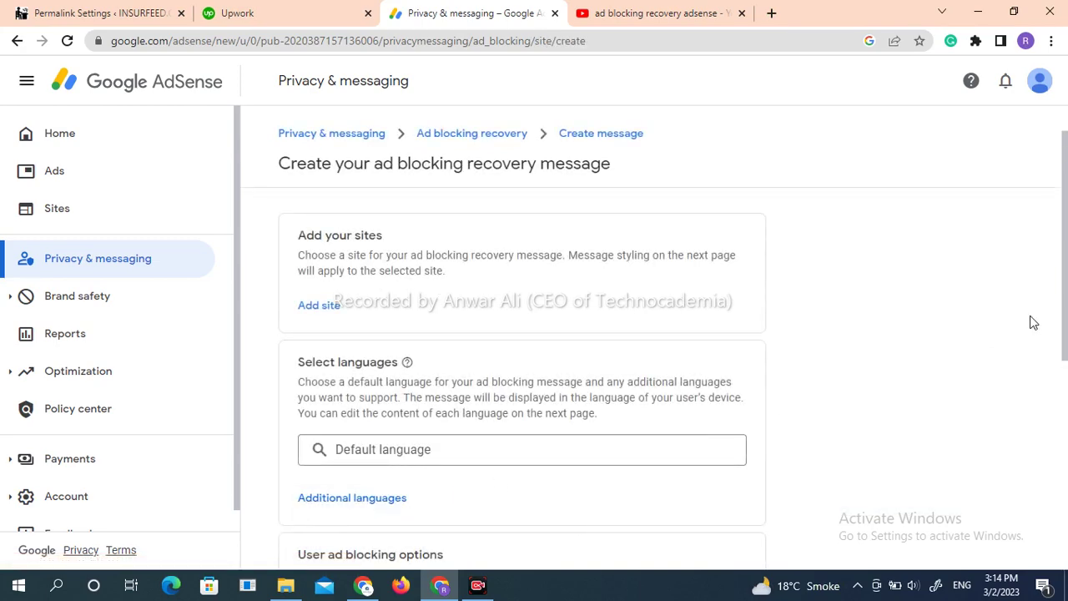
drag(1065, 313, 1065, 411)
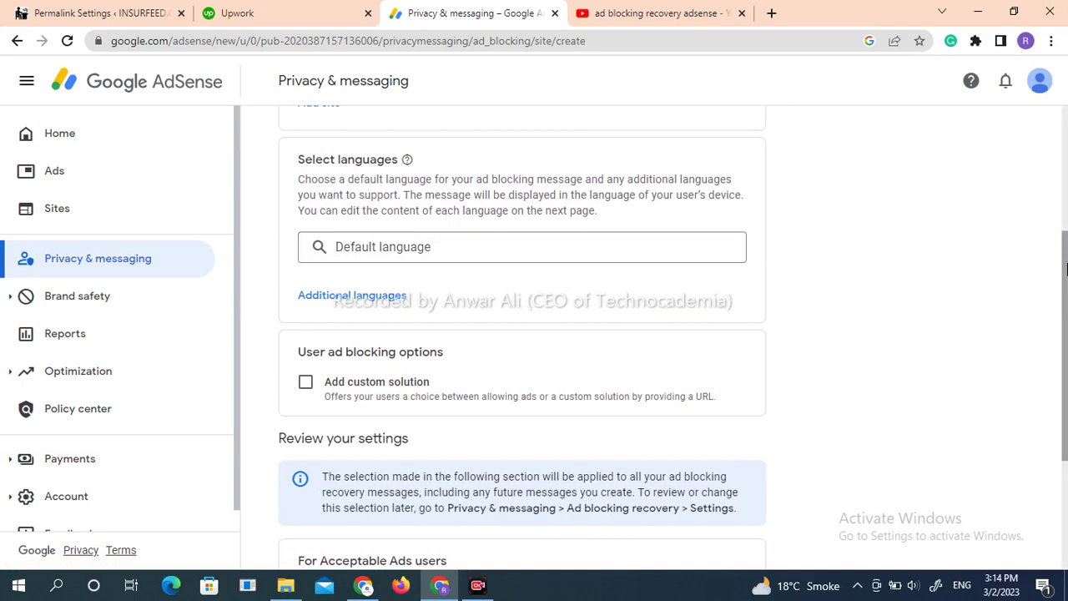
drag(1065, 298, 1058, 203)
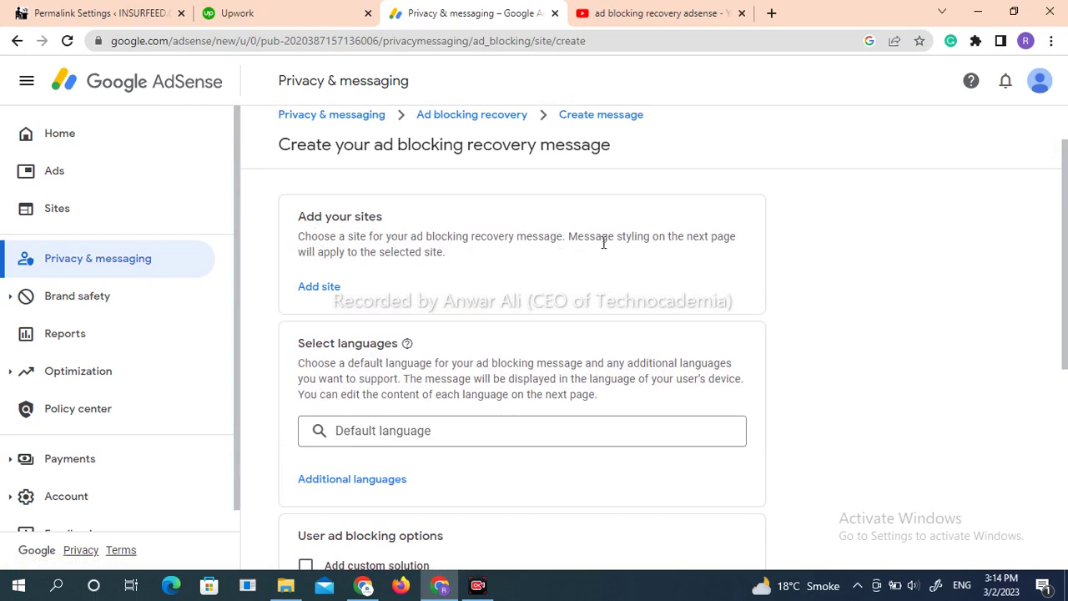
click(322, 287)
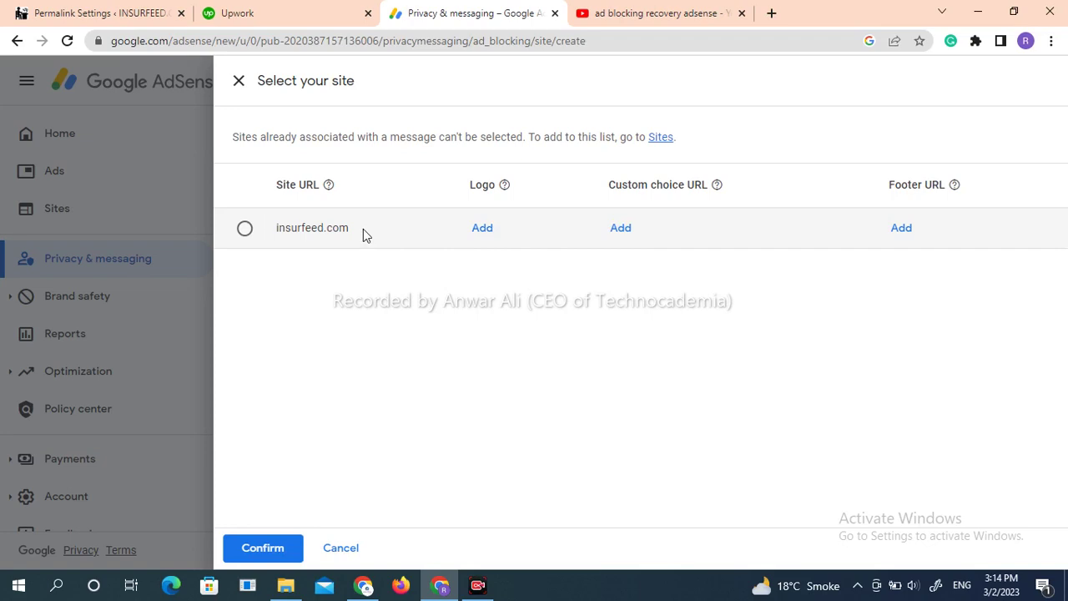
- Select insurfeed.com as the message's site without adding a logo, and confirm
click(479, 232)
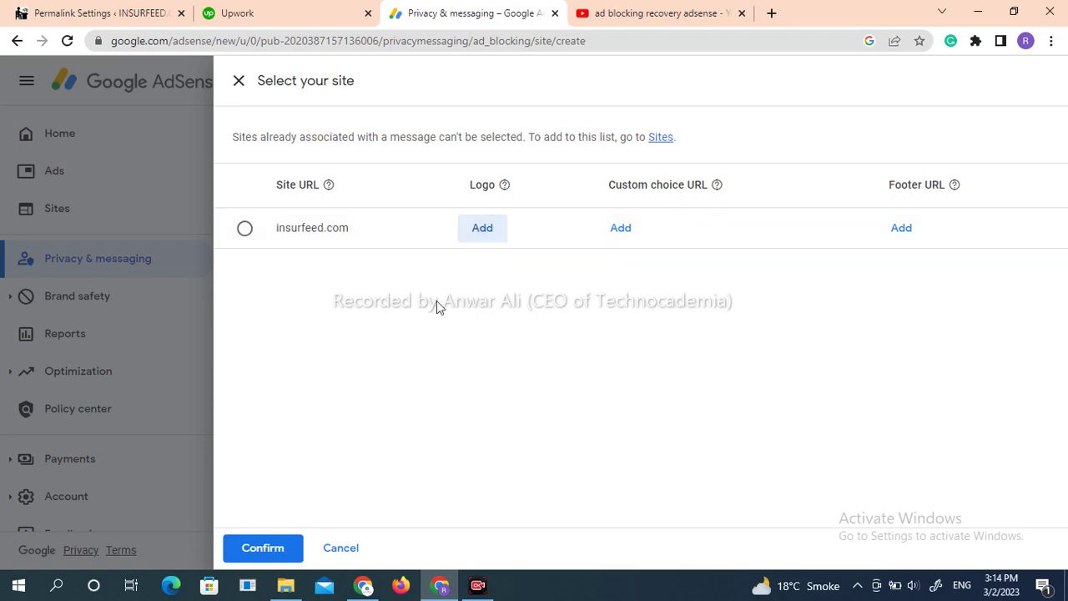
click(480, 236)
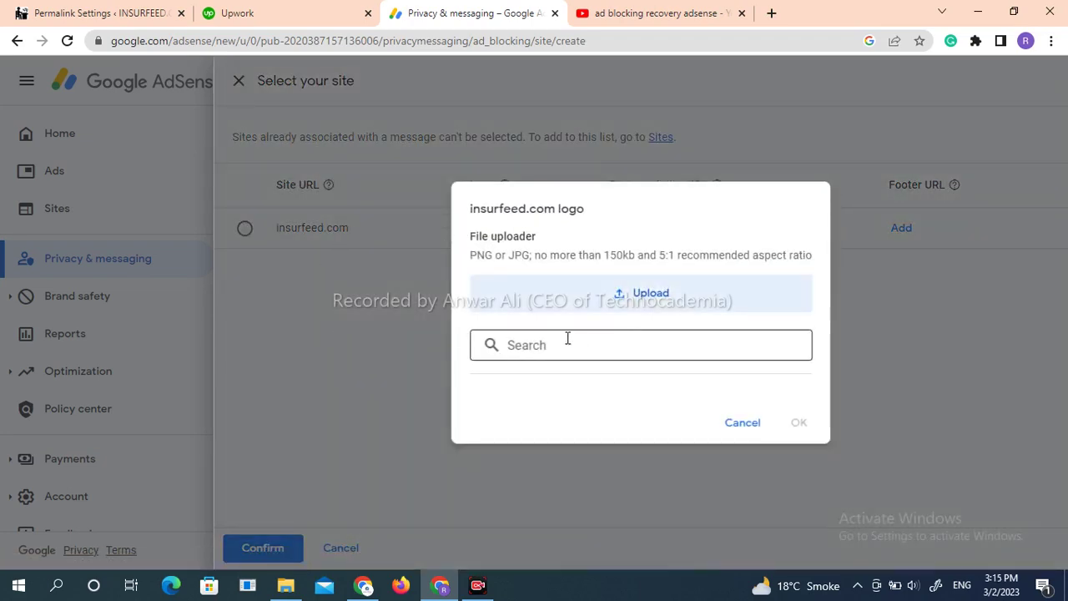
click(727, 422)
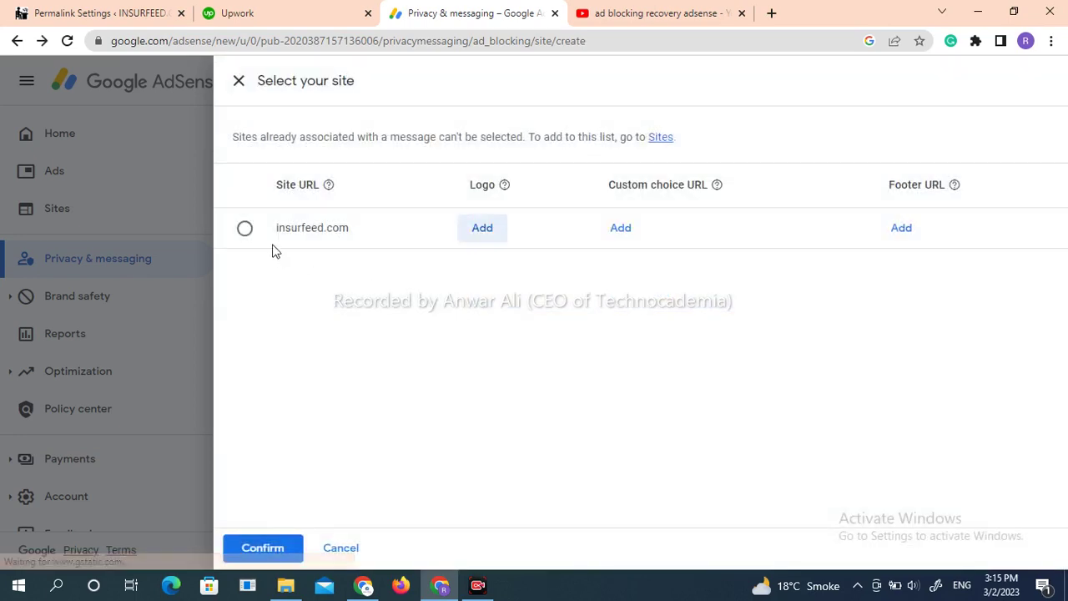
click(244, 228)
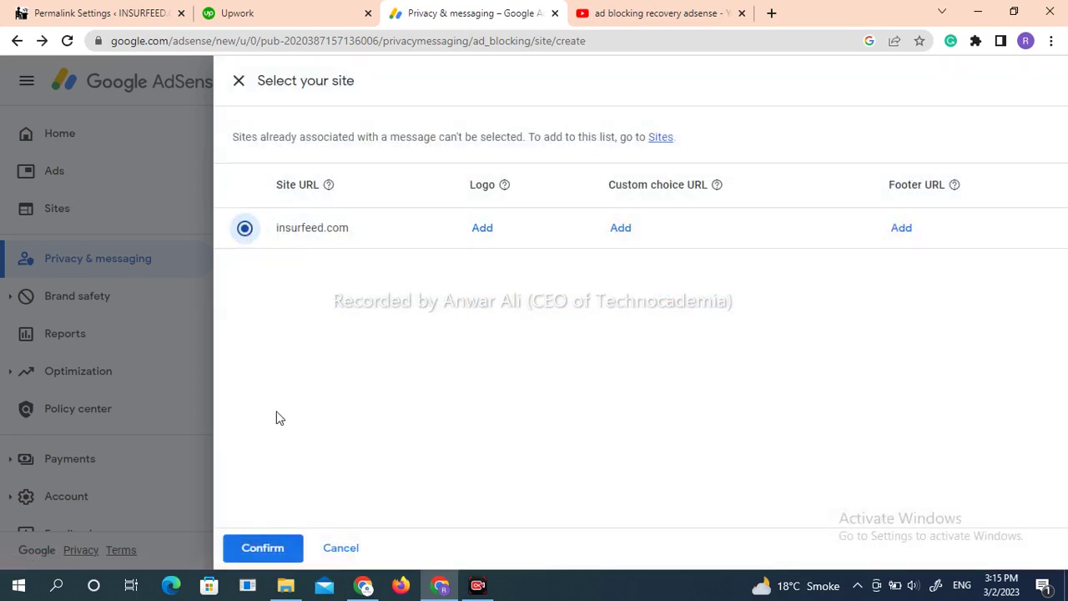
click(271, 550)
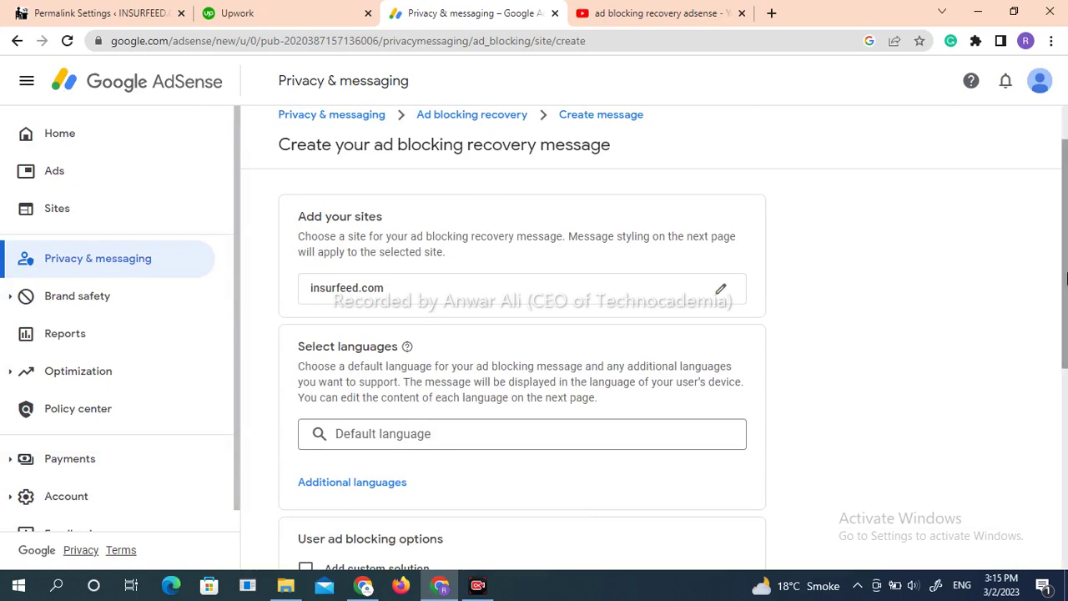
drag(1067, 290, 1066, 347)
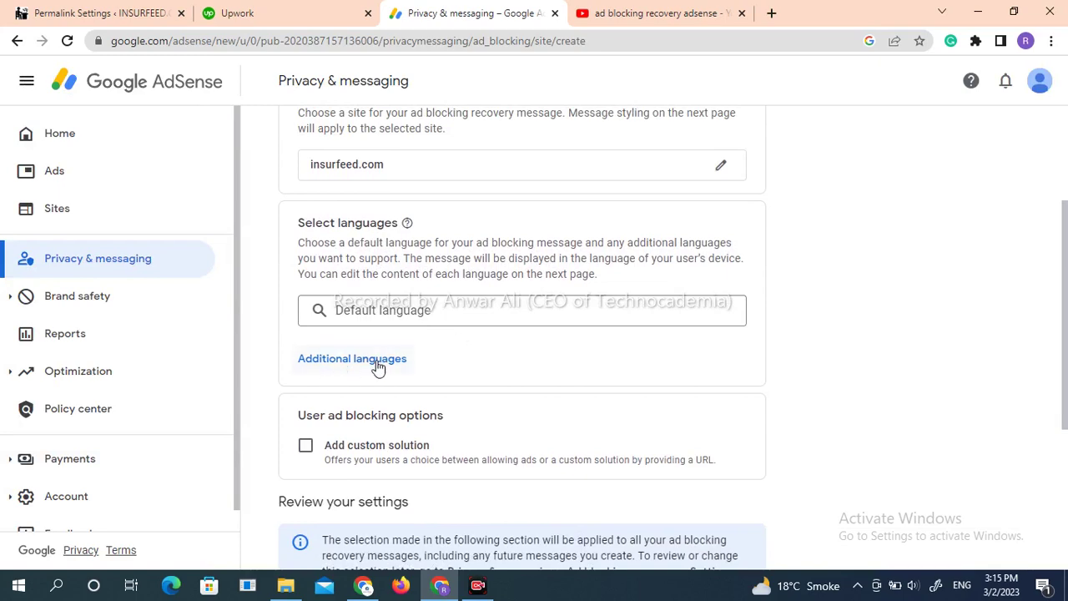
- Keep the recovery message showing for Acceptable Ads users too
drag(1065, 327, 1066, 423)
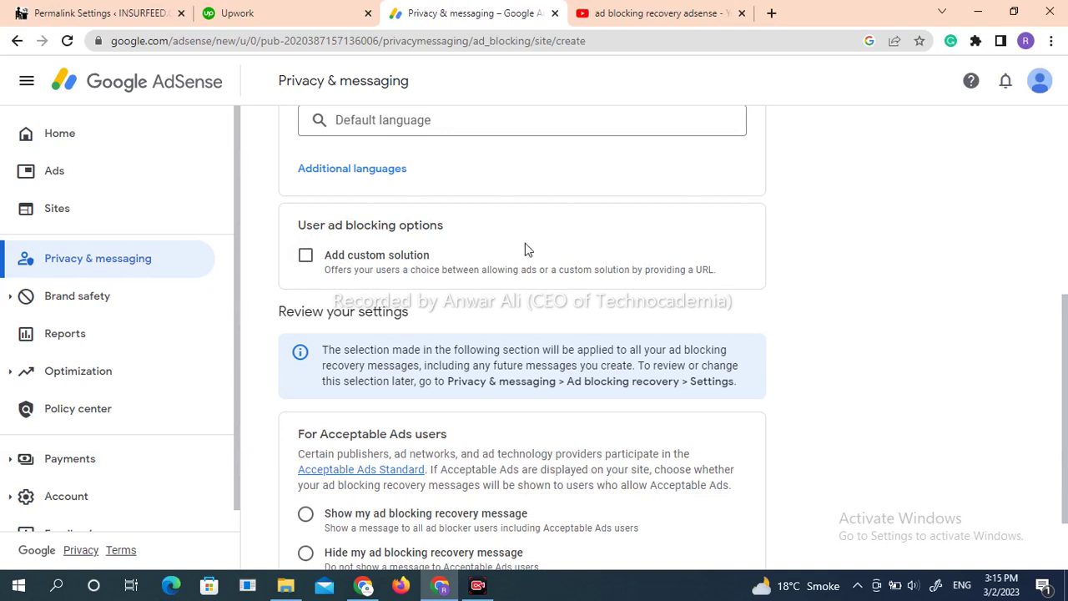
drag(1064, 350, 1064, 397)
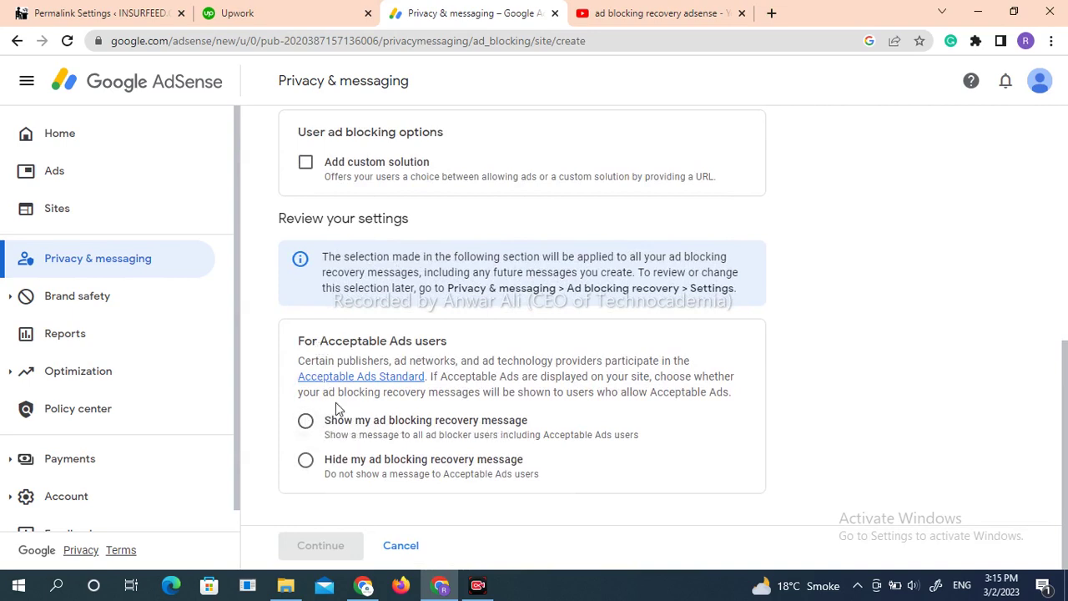
click(306, 422)
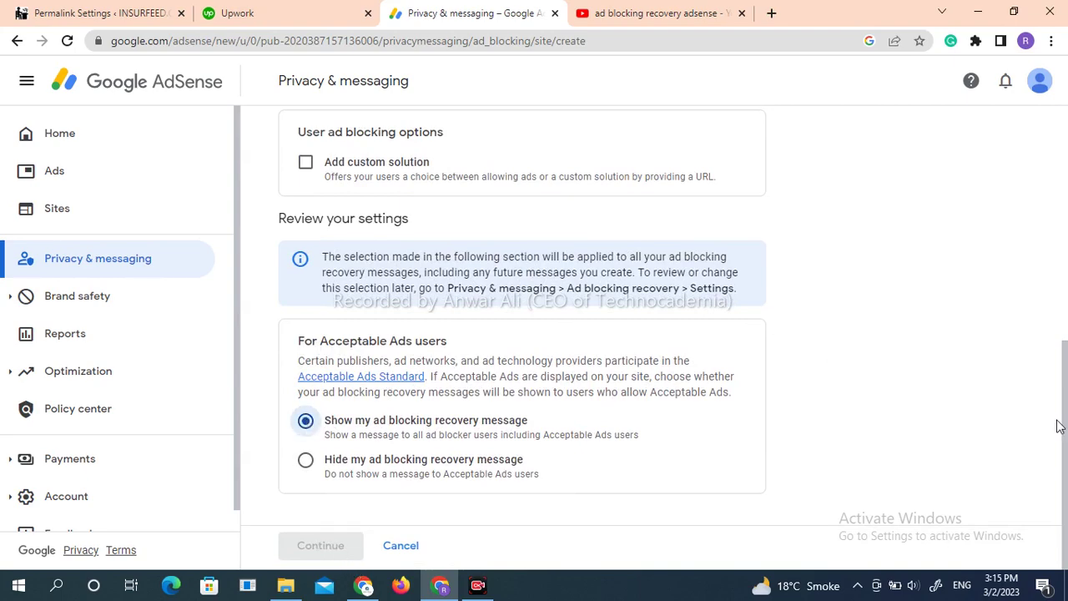
drag(1060, 427, 1061, 247)
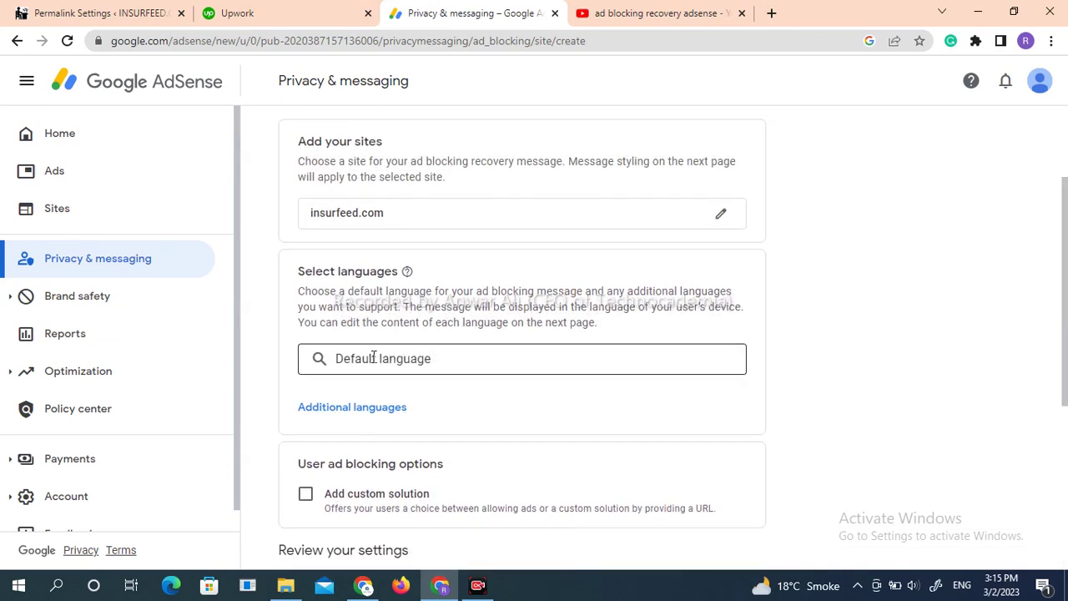
- Set English (United States) as the default language and proceed to create the message
click(373, 356)
text(en)
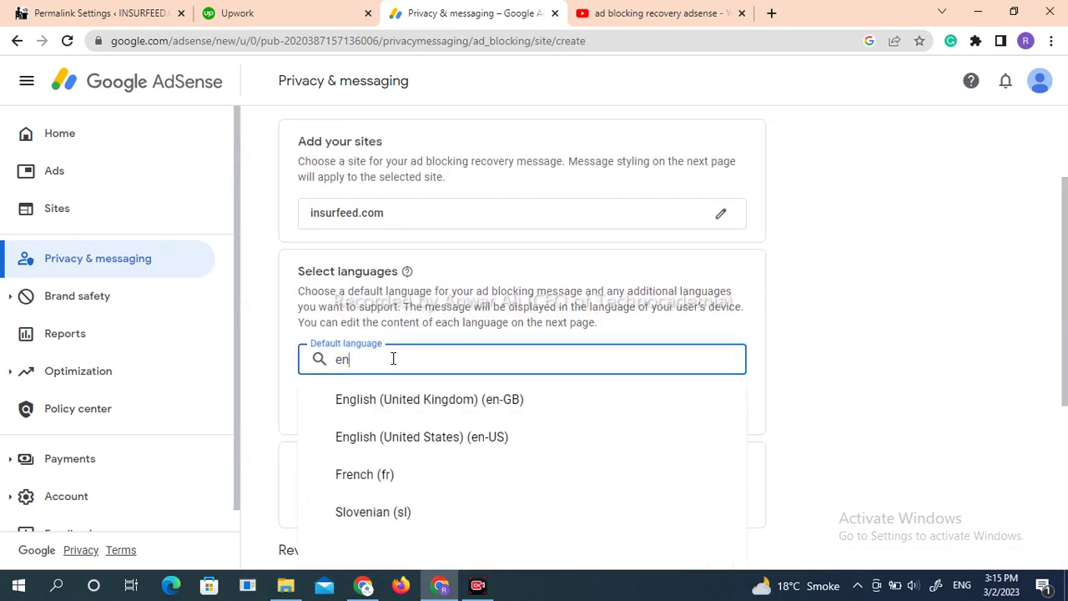
text(glish)
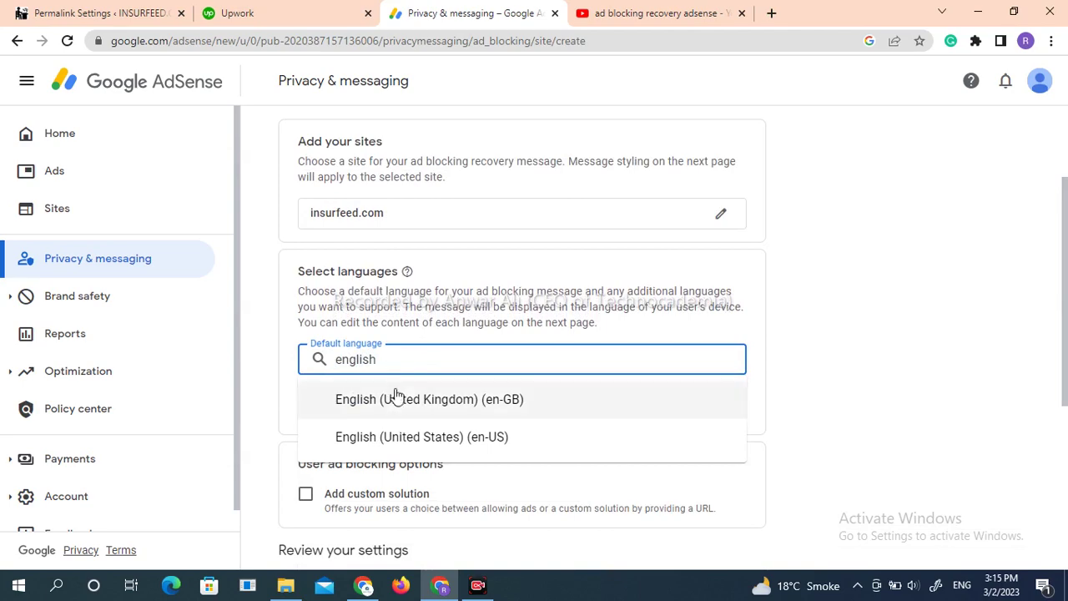
click(406, 437)
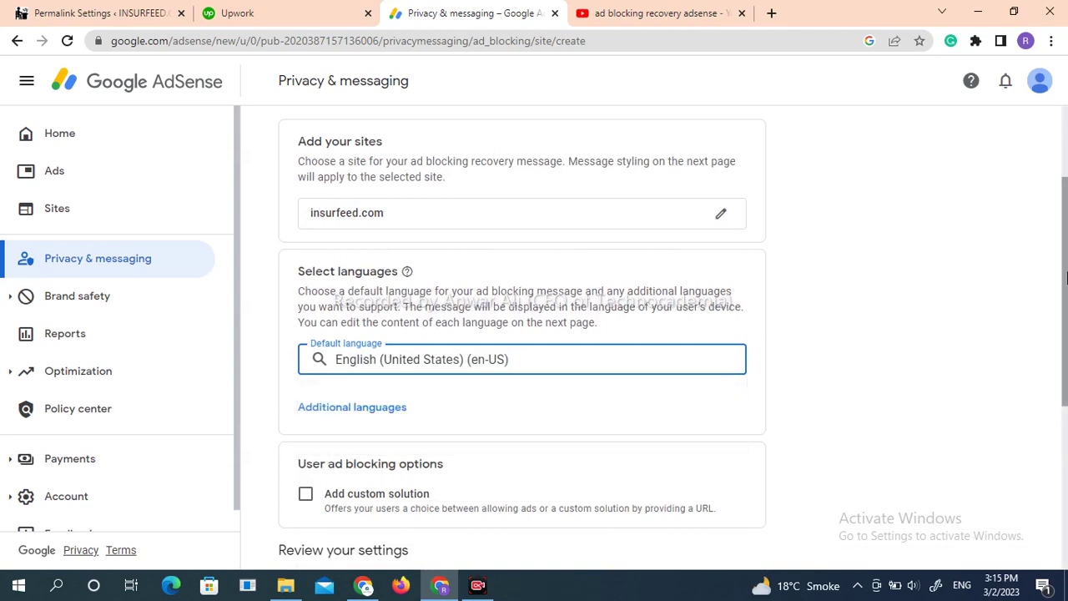
drag(1066, 277, 1066, 381)
click(305, 285)
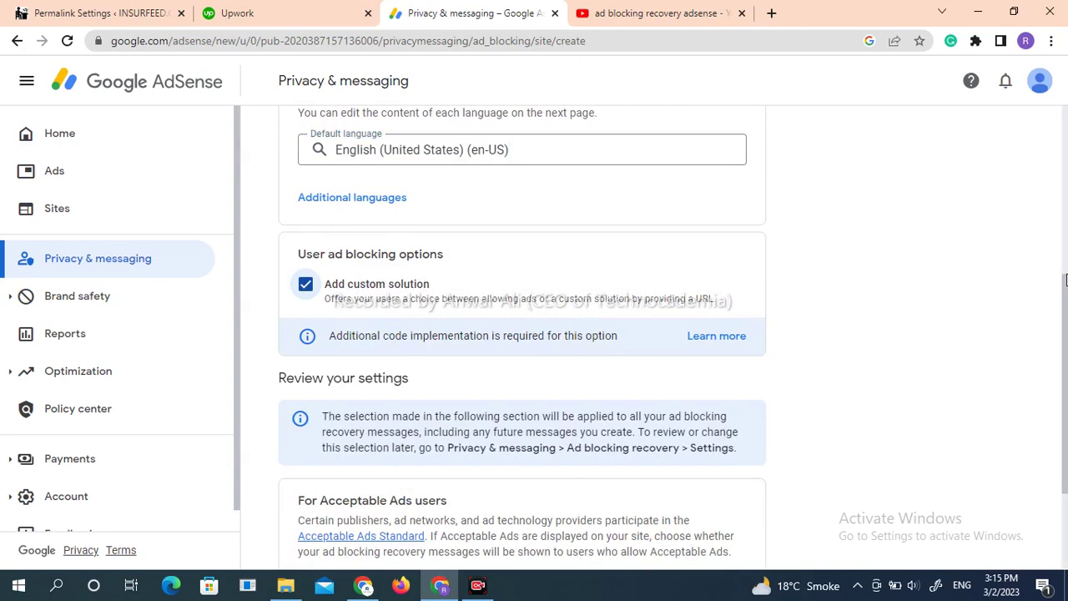
drag(1064, 328, 1064, 403)
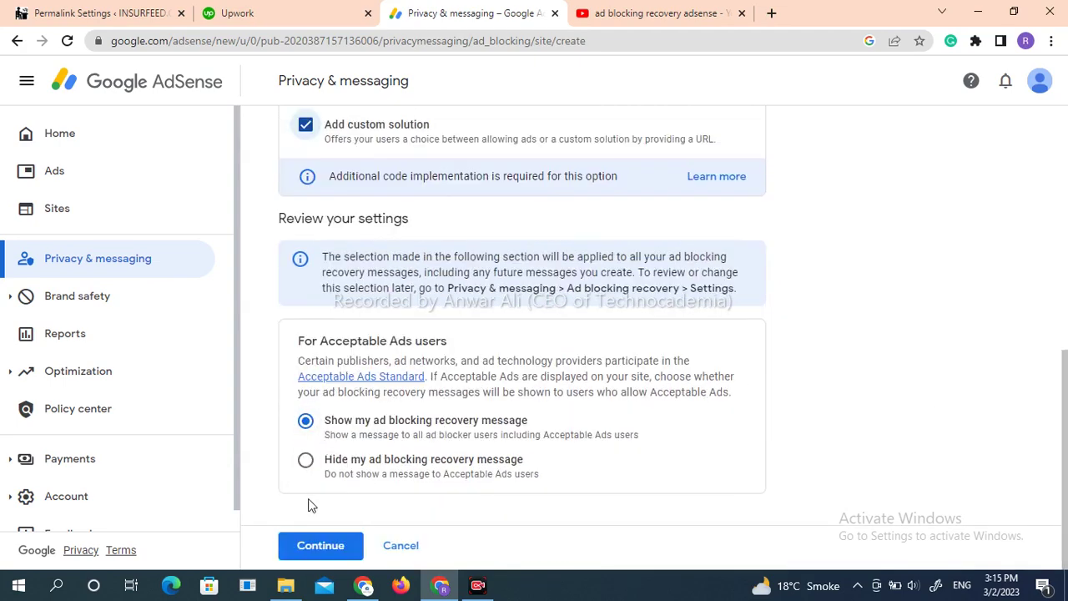
click(318, 547)
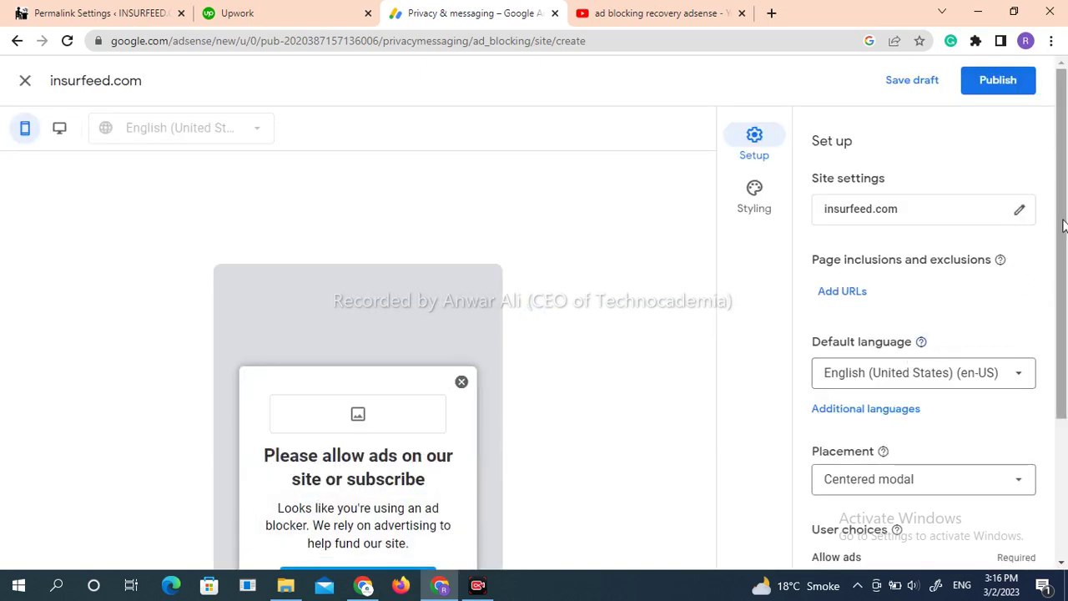
- Scroll through the Setup panel to review the popup's placement and user choices
drag(1063, 240, 1065, 378)
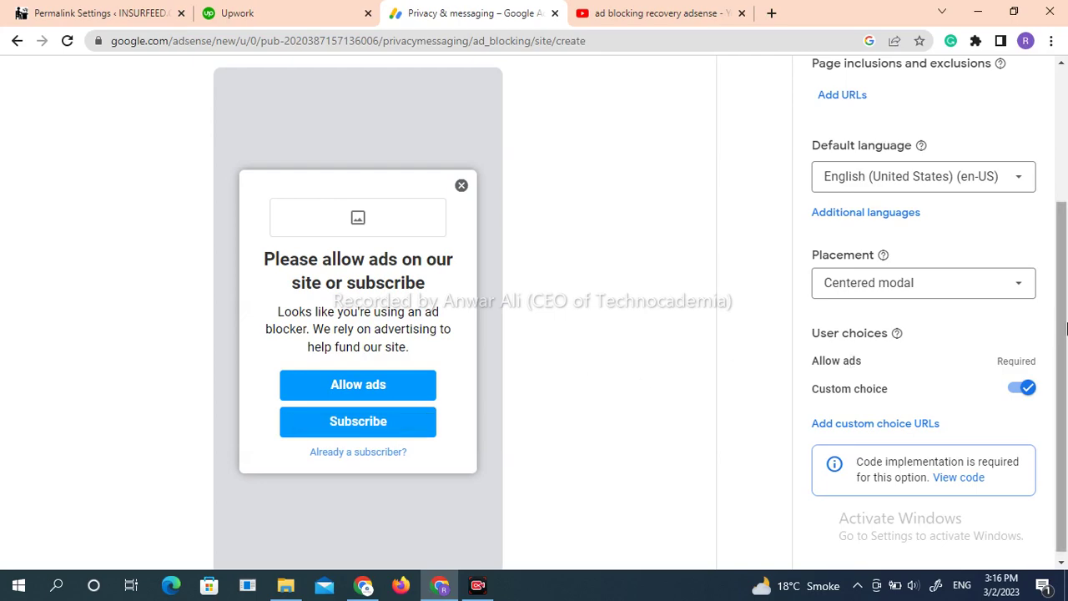
drag(1067, 327, 1061, 428)
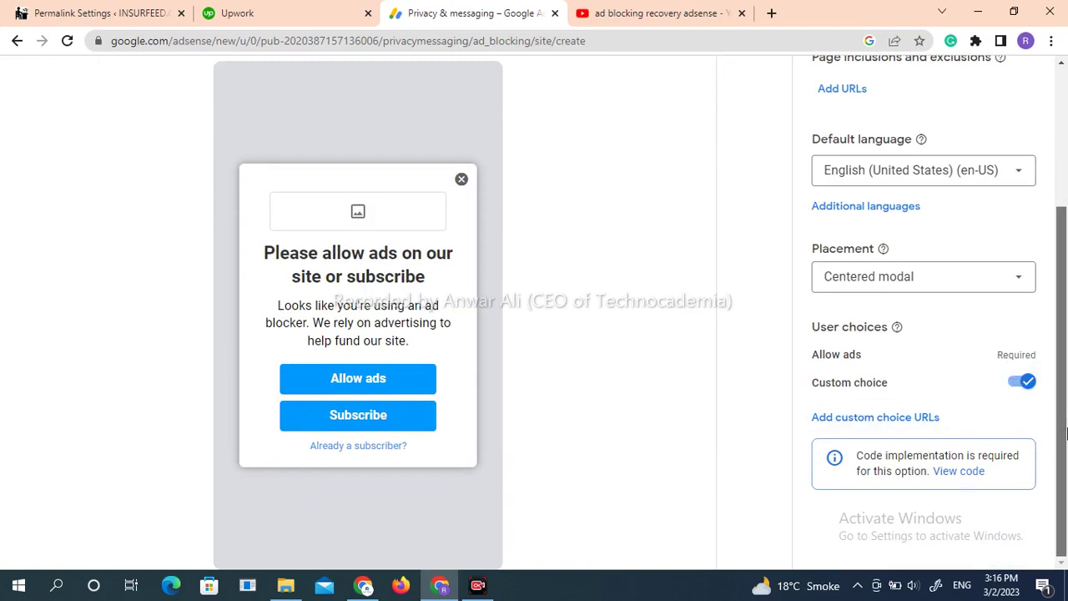
drag(1065, 327, 1066, 192)
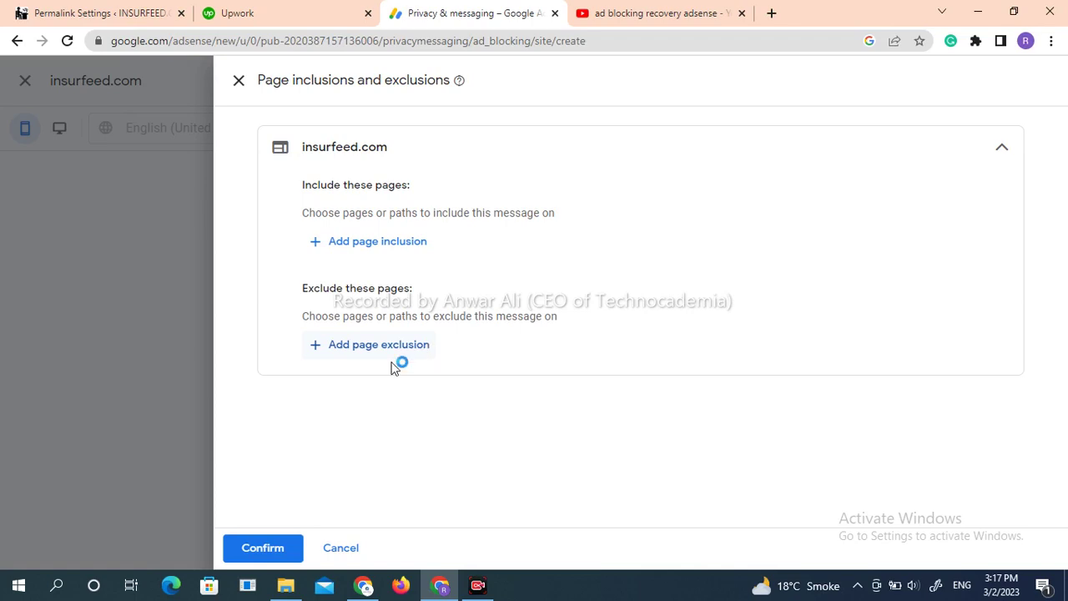
click(259, 555)
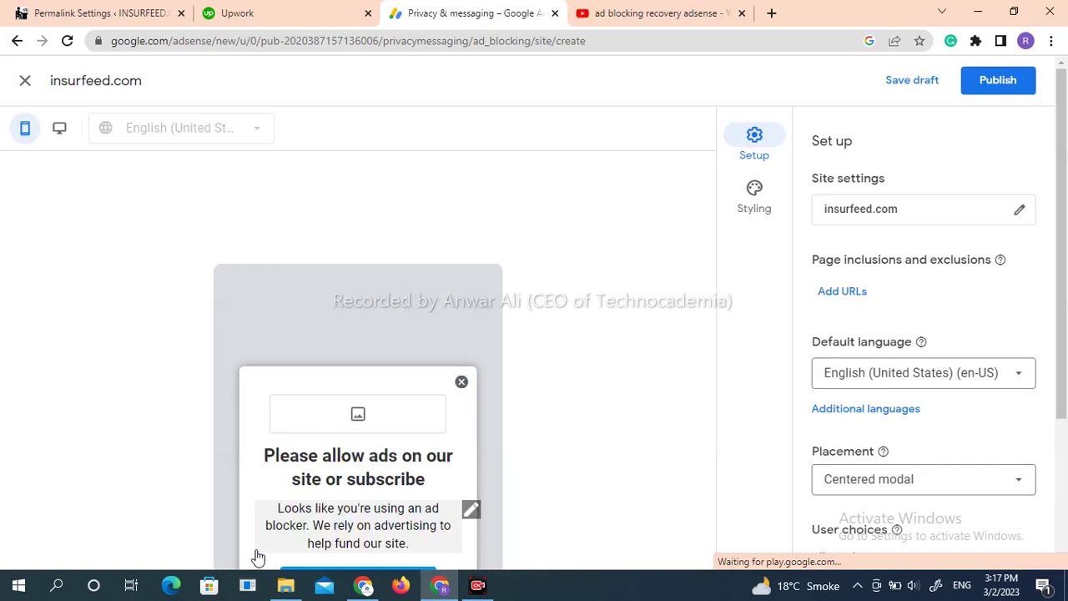
click(258, 553)
- Expand the Global, Header and Buttons styling sections
mouse_move(1064, 191)
mouse_down()
mouse_move(1064, 244)
mouse_move(1065, 197)
mouse_up()
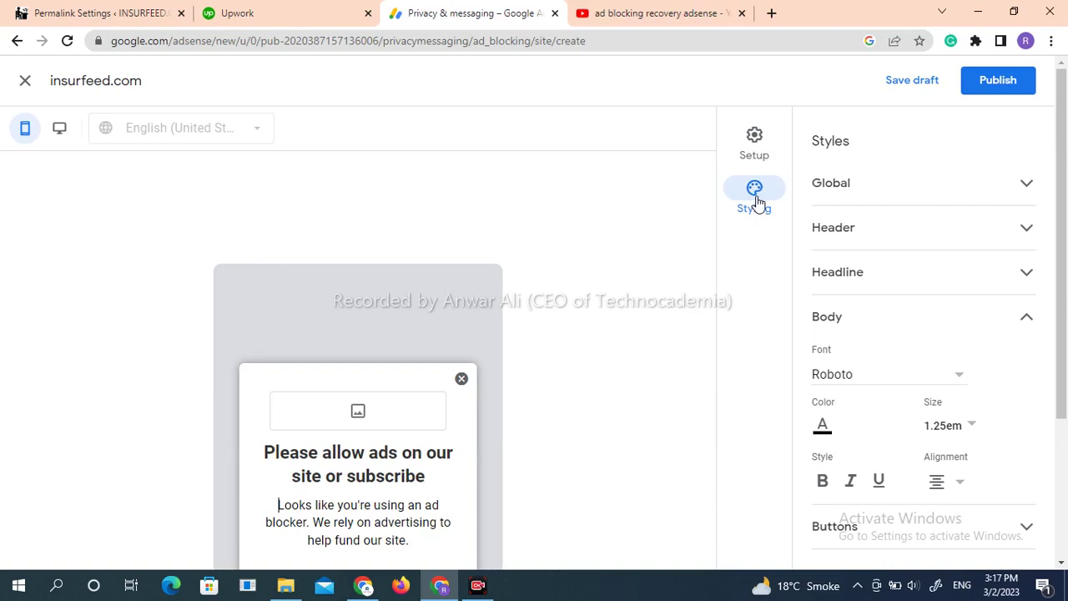
click(993, 185)
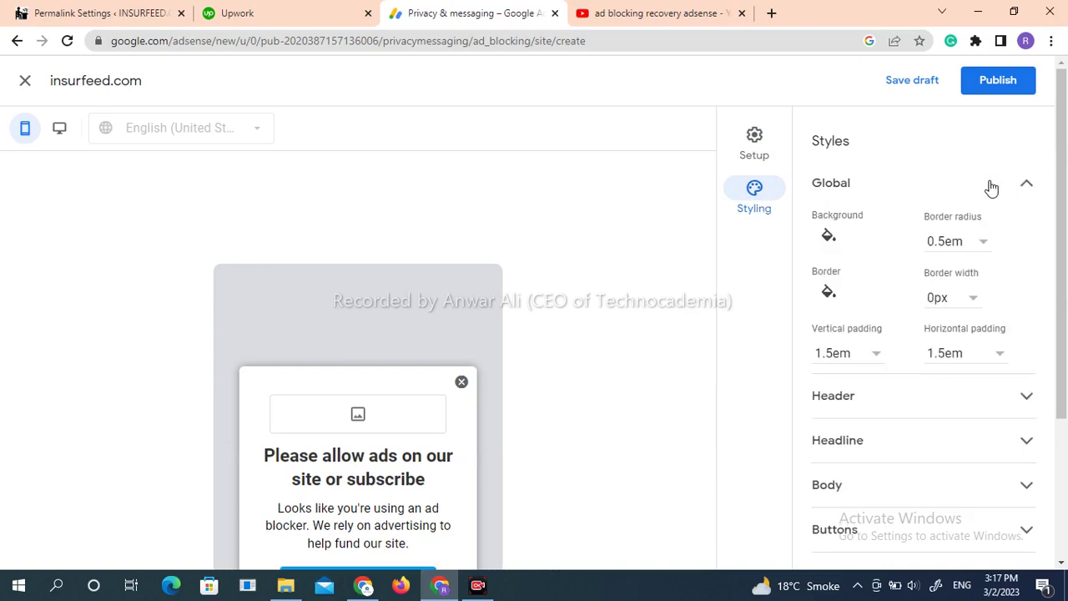
drag(1064, 223, 1065, 353)
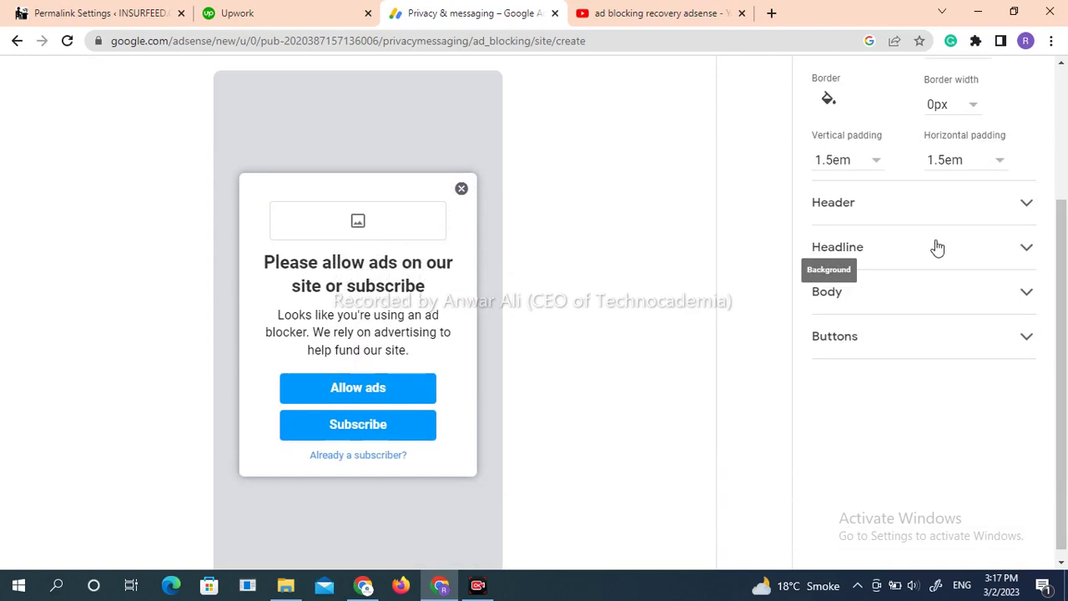
click(918, 219)
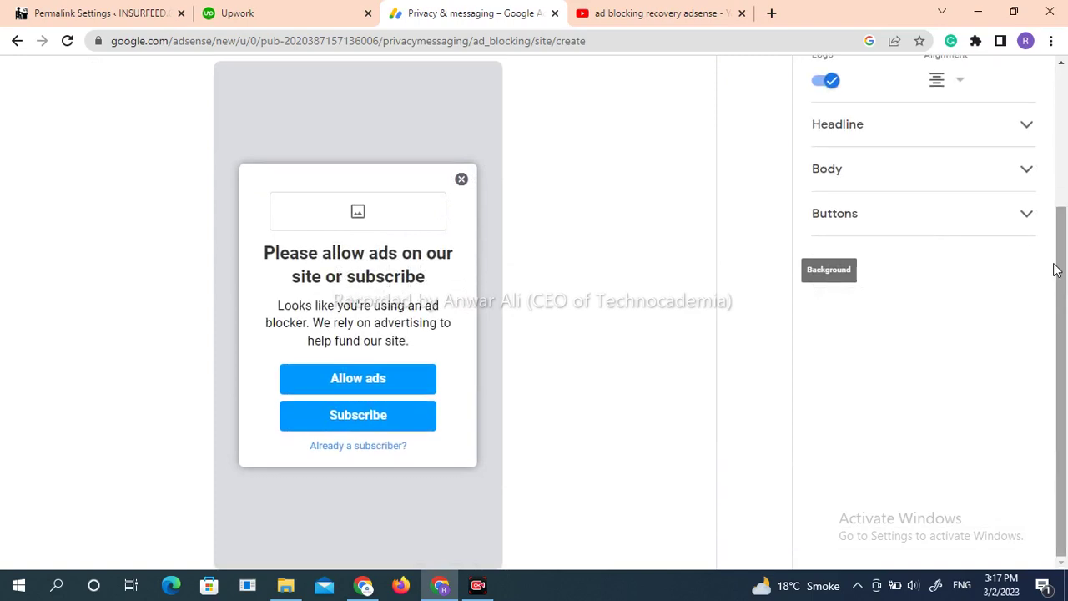
click(1025, 214)
- Preview the recovery message popup in the Desktop layout
drag(1065, 338, 1055, 119)
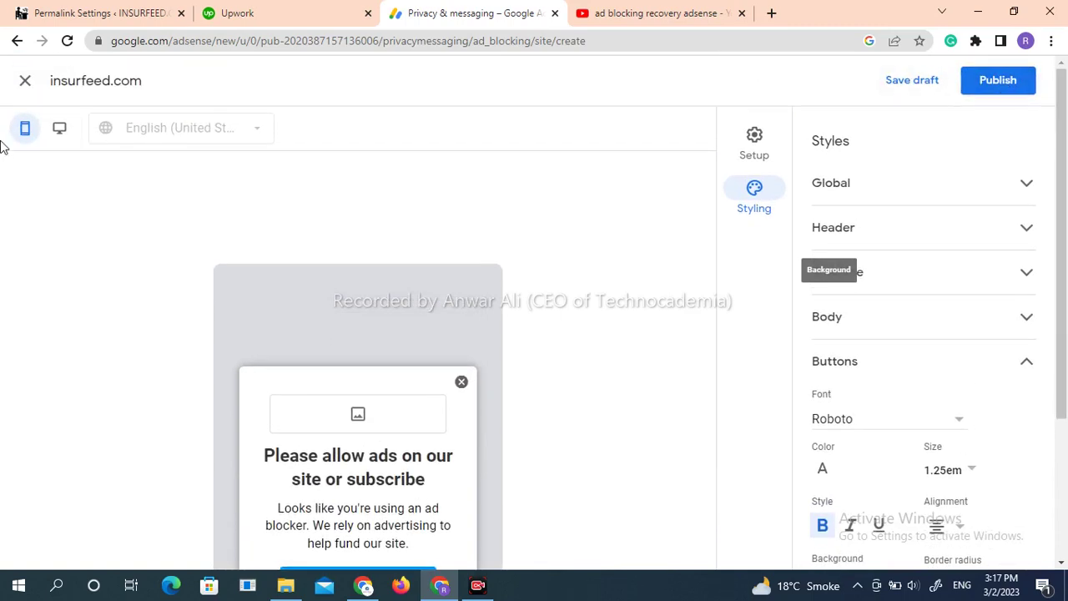
click(59, 132)
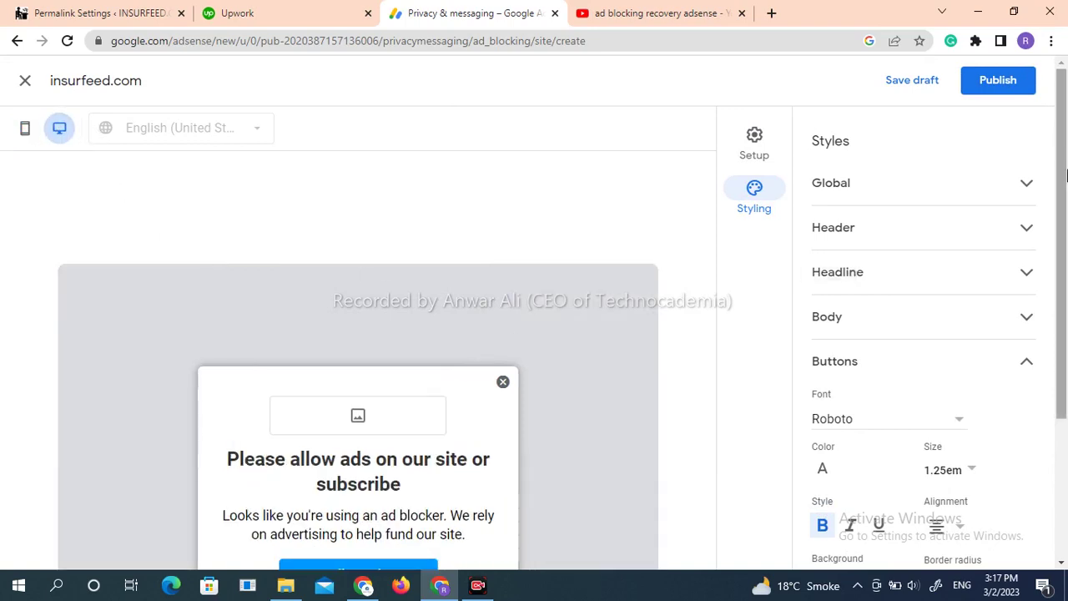
drag(1061, 272, 1066, 410)
drag(1066, 246, 1066, 104)
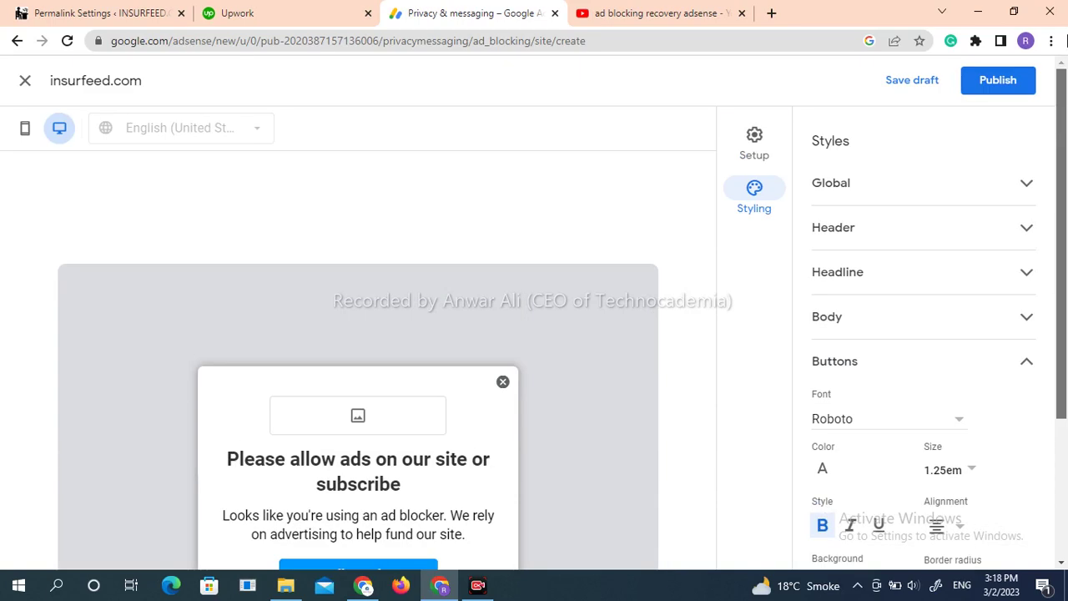
click(996, 87)
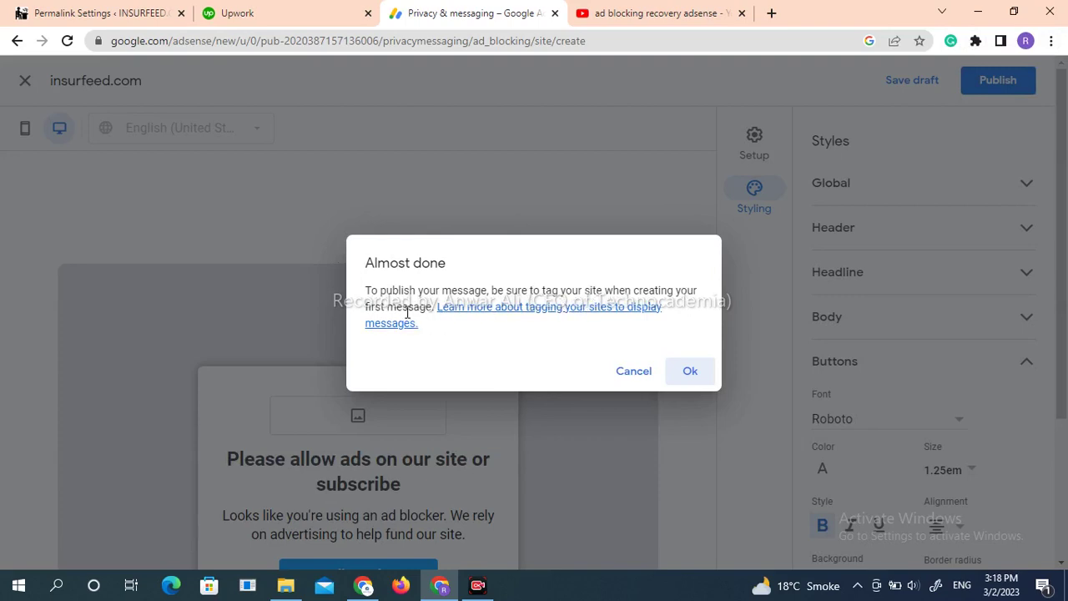
click(683, 371)
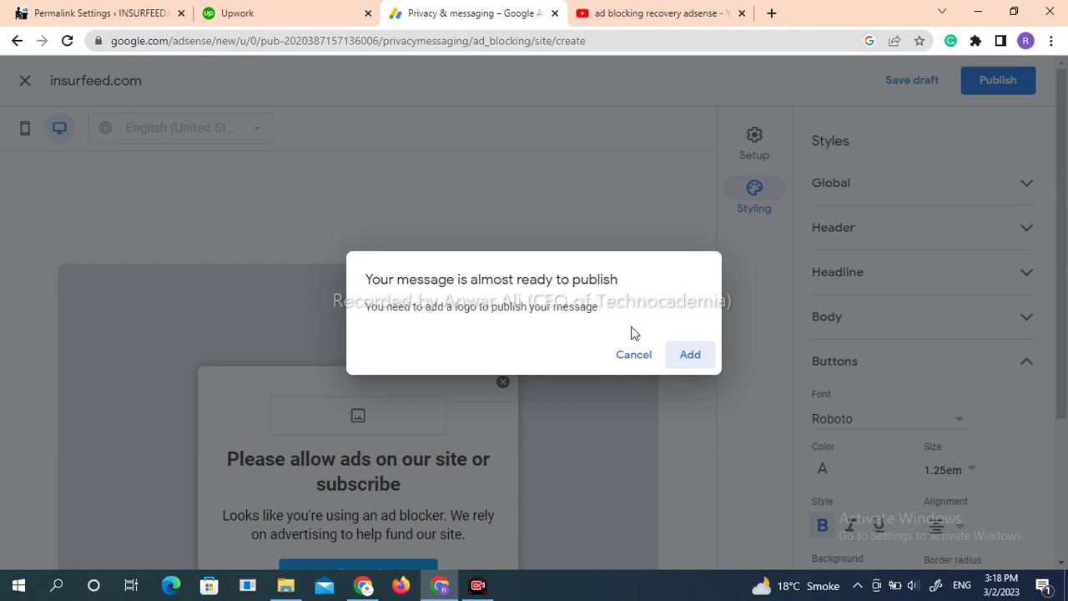
click(685, 356)
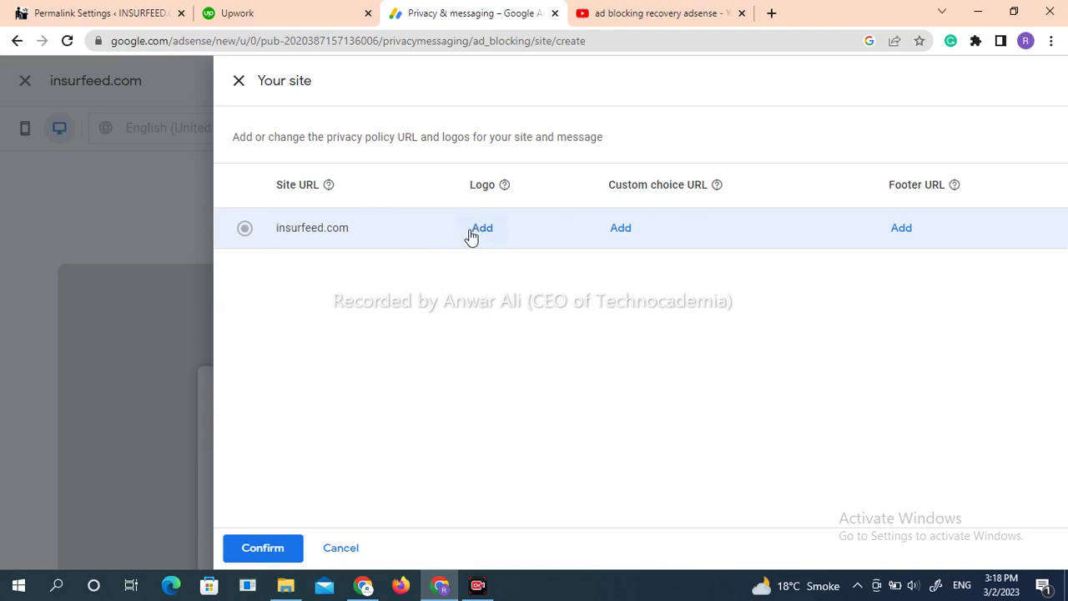
click(251, 552)
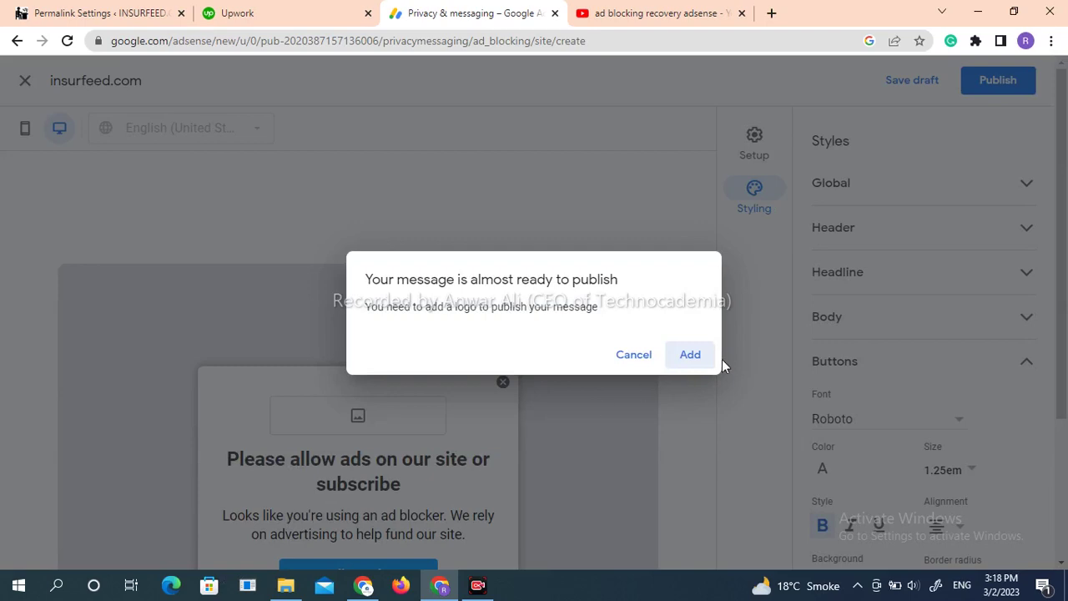
click(672, 356)
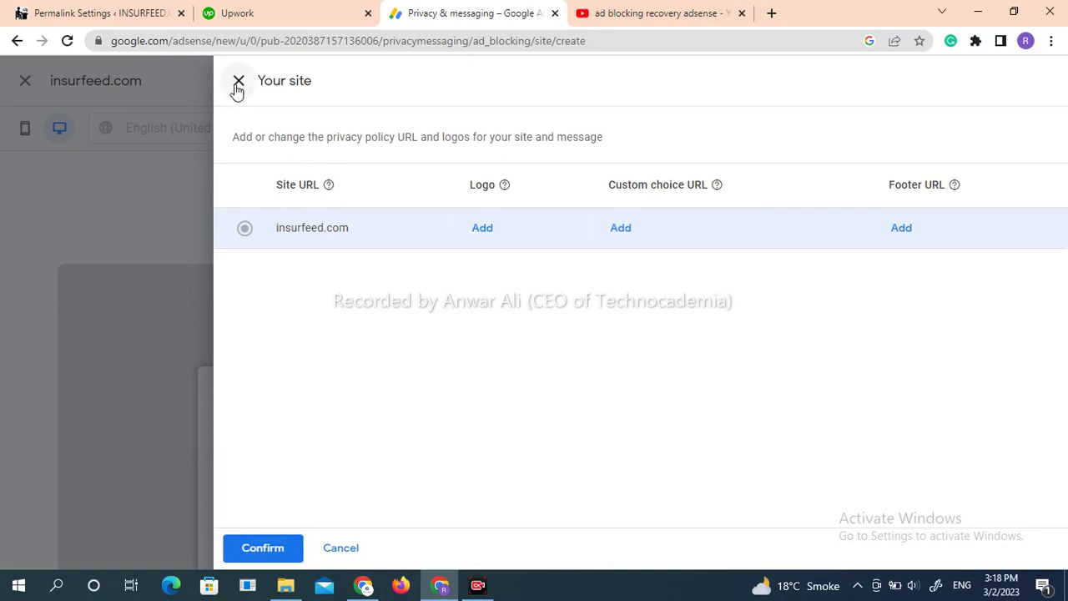
click(237, 80)
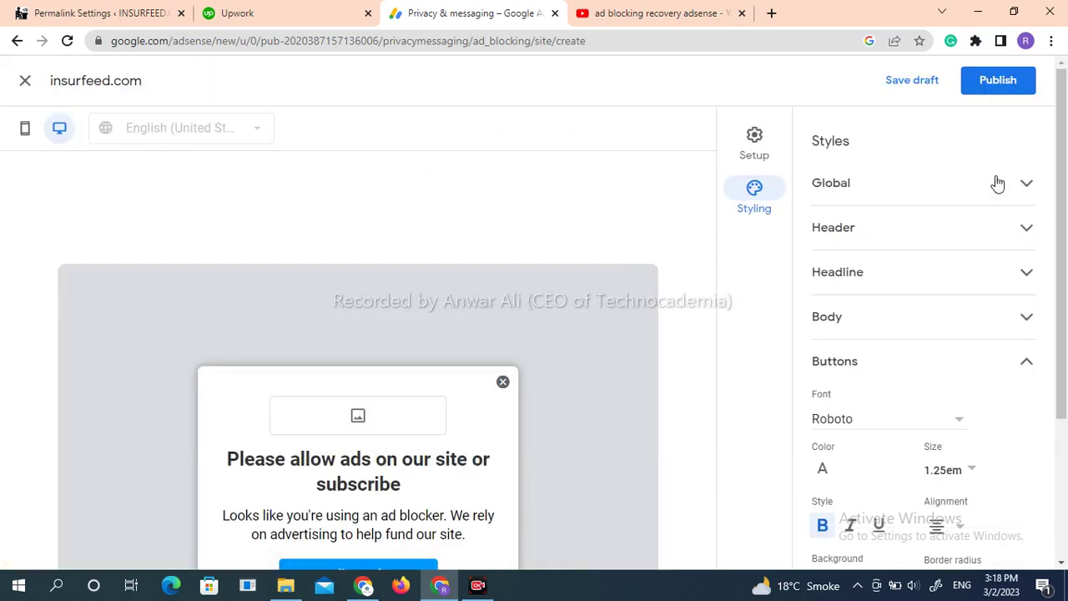
mouse_move(1062, 196)
mouse_down()
mouse_move(1066, 331)
mouse_move(1059, 173)
mouse_up()
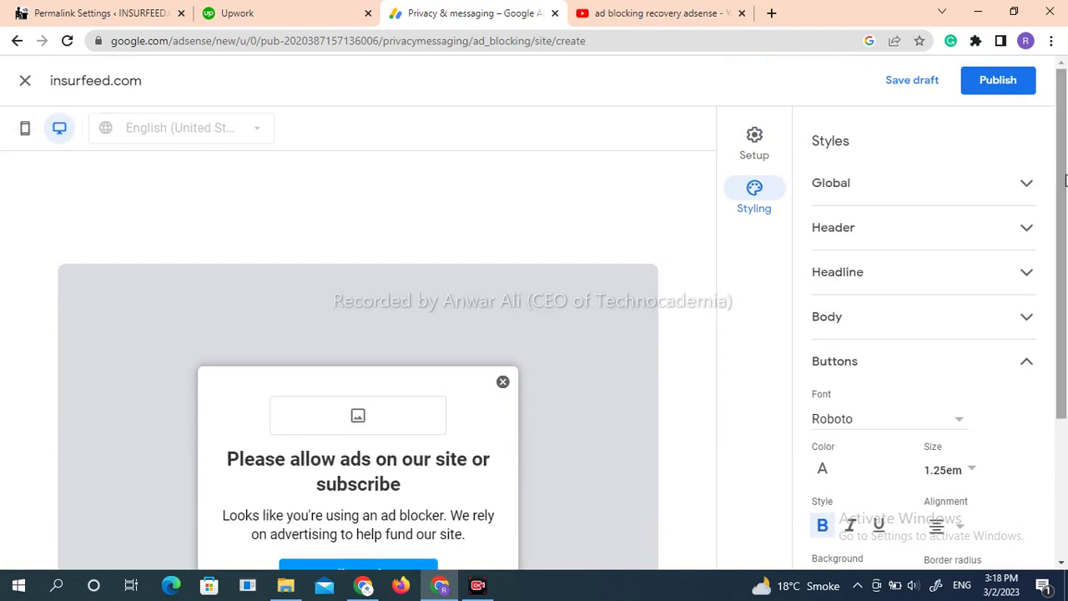
drag(1060, 173, 1066, 396)
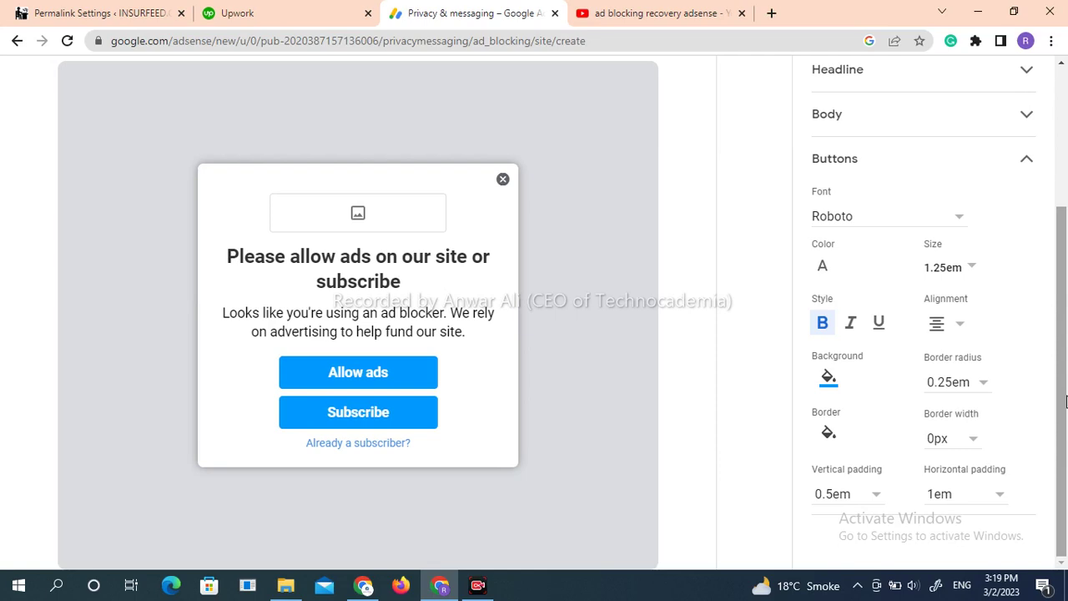
mouse_move(1065, 402)
mouse_down()
mouse_move(1066, 288)
mouse_move(1066, 434)
mouse_up()
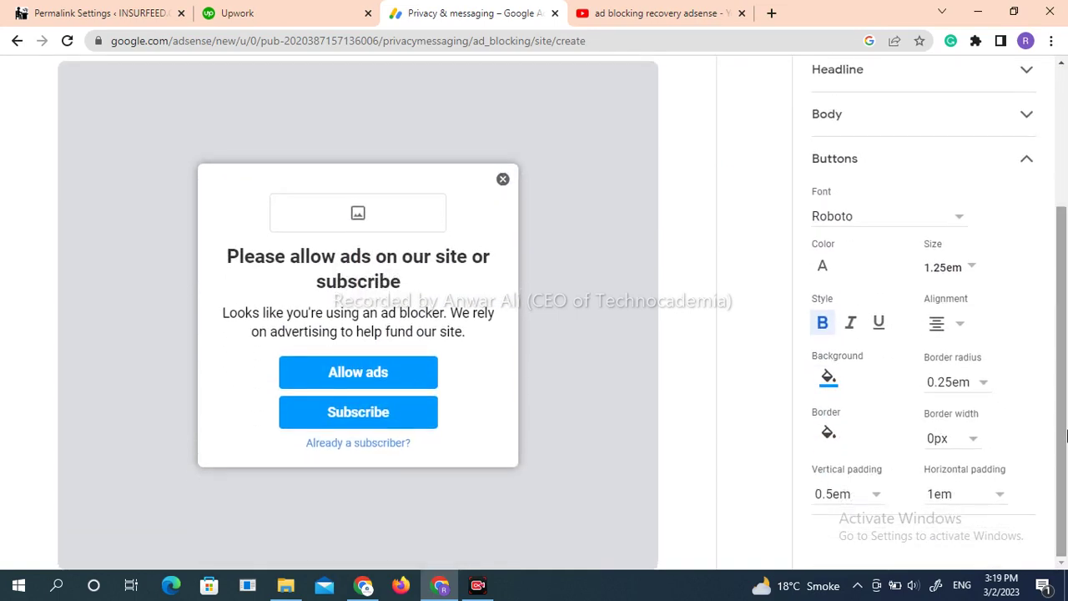